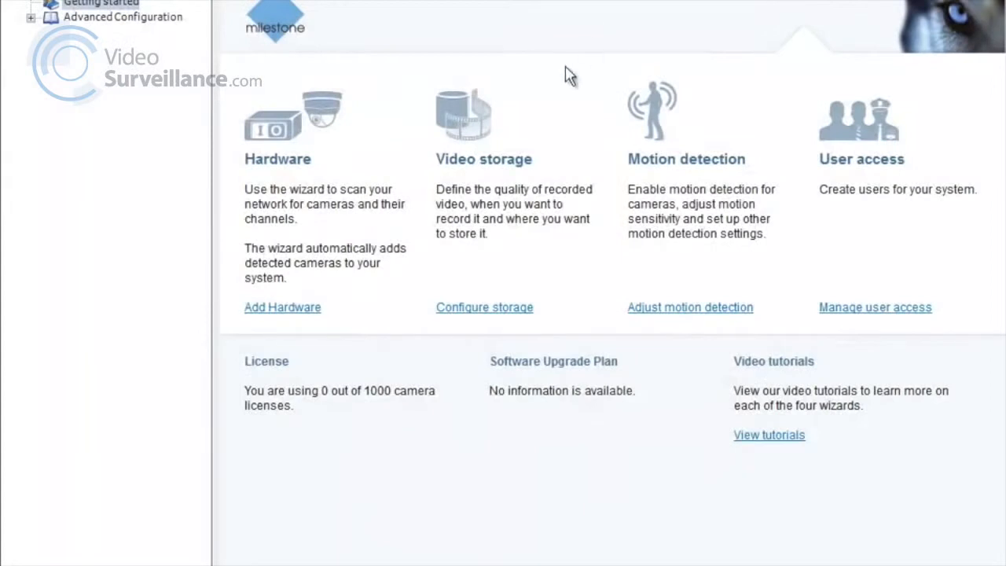
Start adding hardware by network scan, excluding the local network and setting the IP range 10.100.50.15 to 10.100.50.23.
{"action": "left_click", "coordinate": [309, 310]}
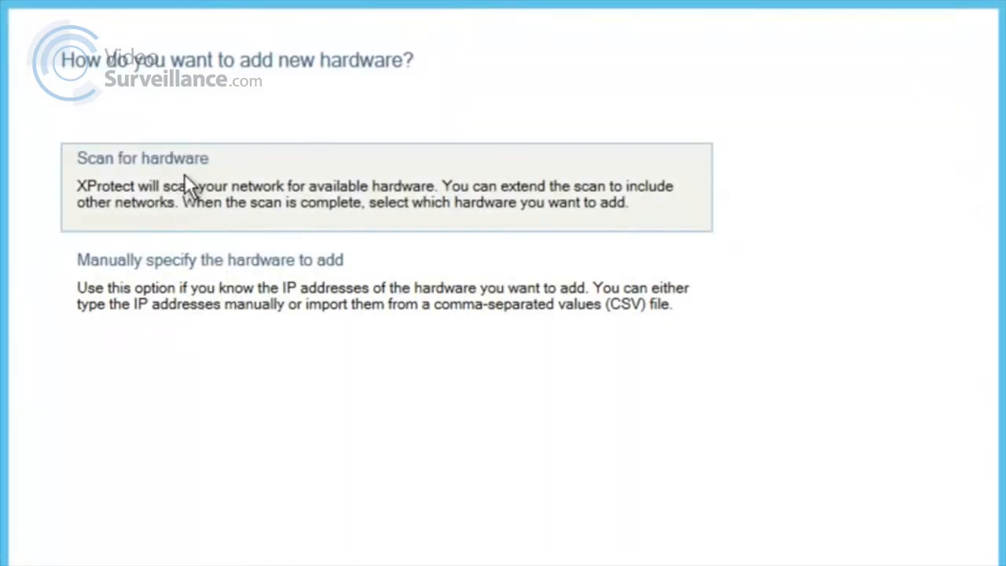
{"action": "left_click", "coordinate": [184, 173]}
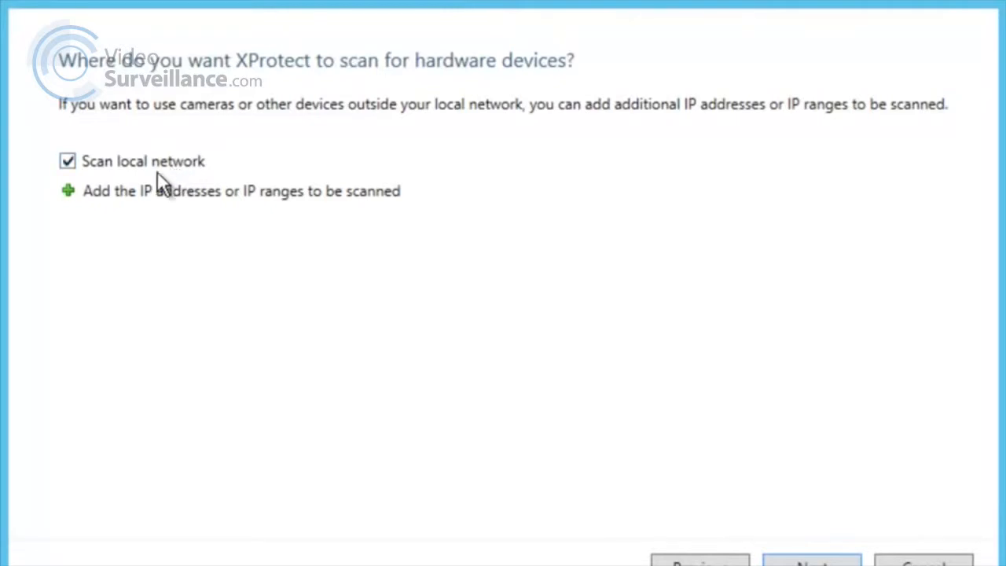
{"action": "left_click", "coordinate": [69, 193]}
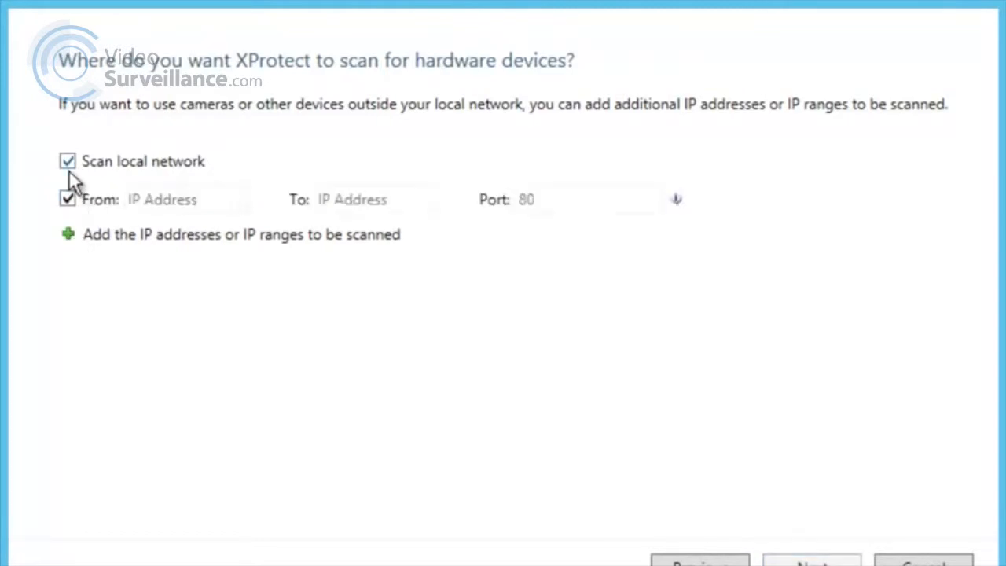
{"action": "left_click", "coordinate": [66, 163]}
{"action": "left_click", "coordinate": [161, 202]}
{"action": "type", "text": "10.100.50.15"}
{"action": "left_click", "coordinate": [393, 206]}
{"action": "type", "text": "10.100.50.23"}
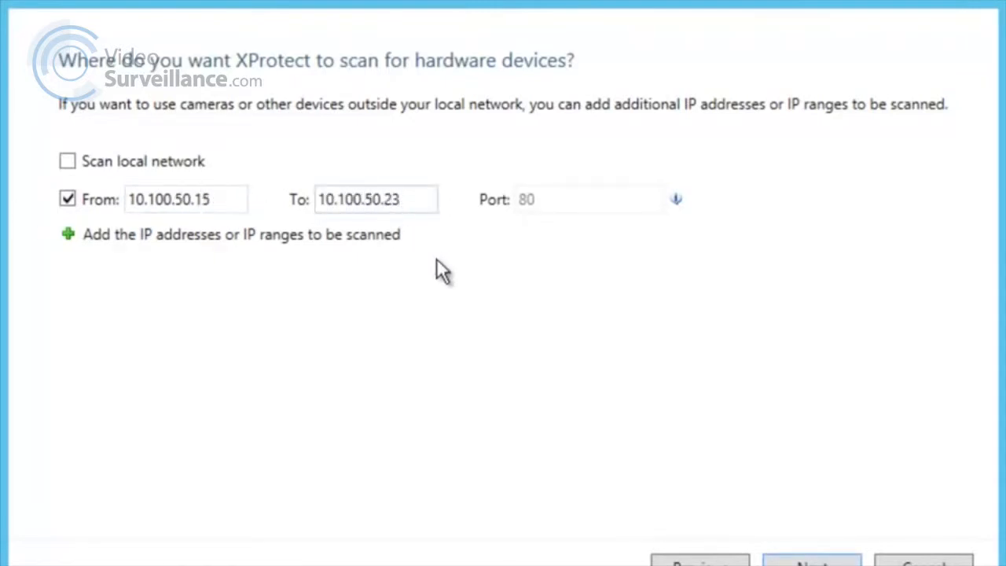
Scan the IP range for devices from all manufacturers and accept every detected device for adding to the system.
{"action": "left_click", "coordinate": [809, 560]}
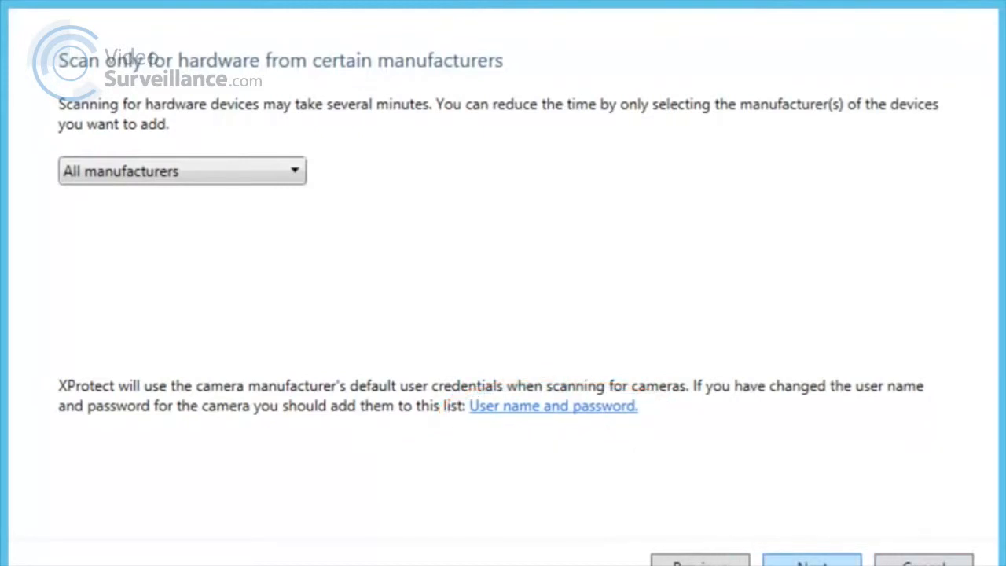
{"action": "left_click", "coordinate": [812, 563]}
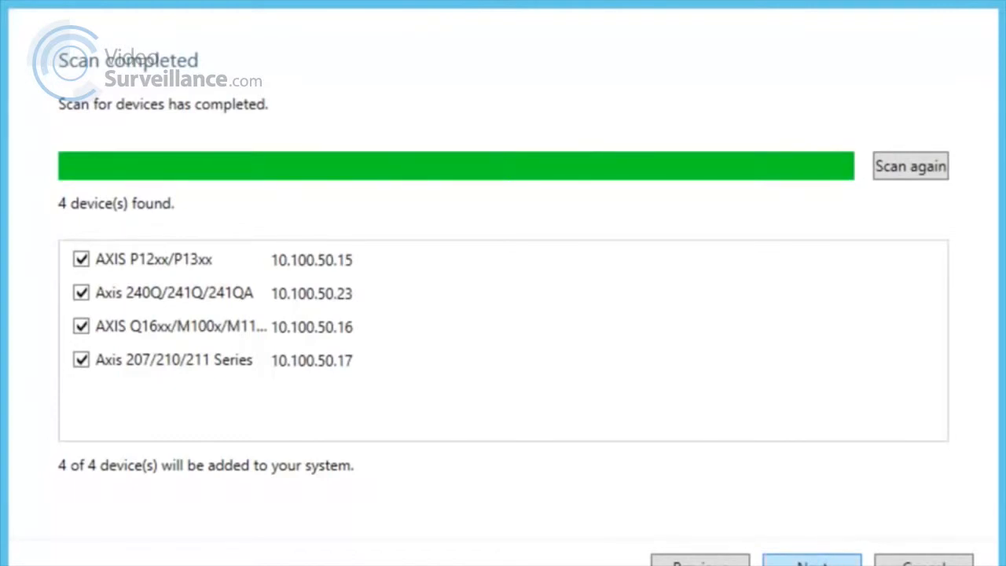
{"action": "left_click", "coordinate": [812, 561]}
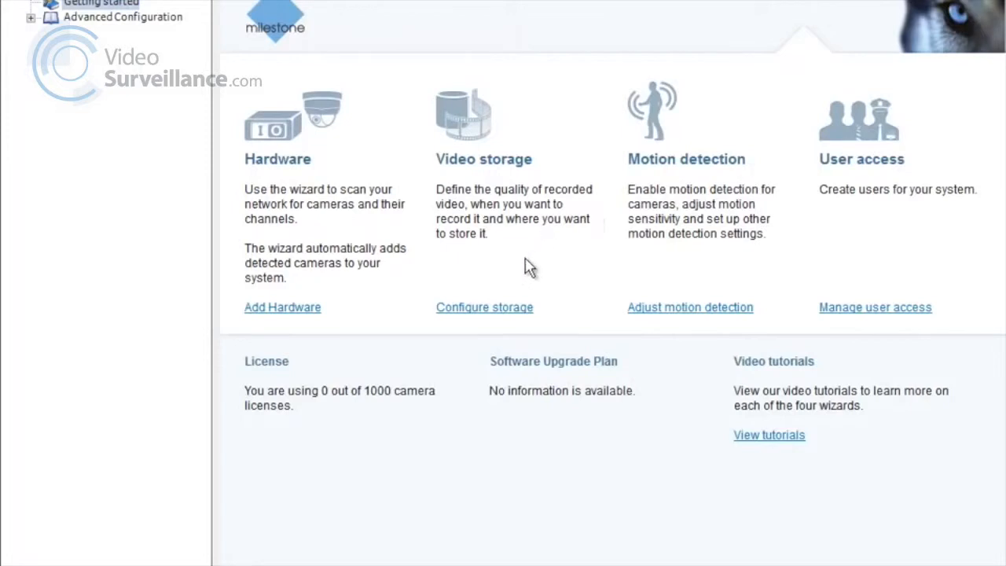
Start configuring video storage, preview Camera 7 under Hardware Device 4, and accept the Always on online schedule for all cameras.
{"action": "left_click", "coordinate": [500, 310]}
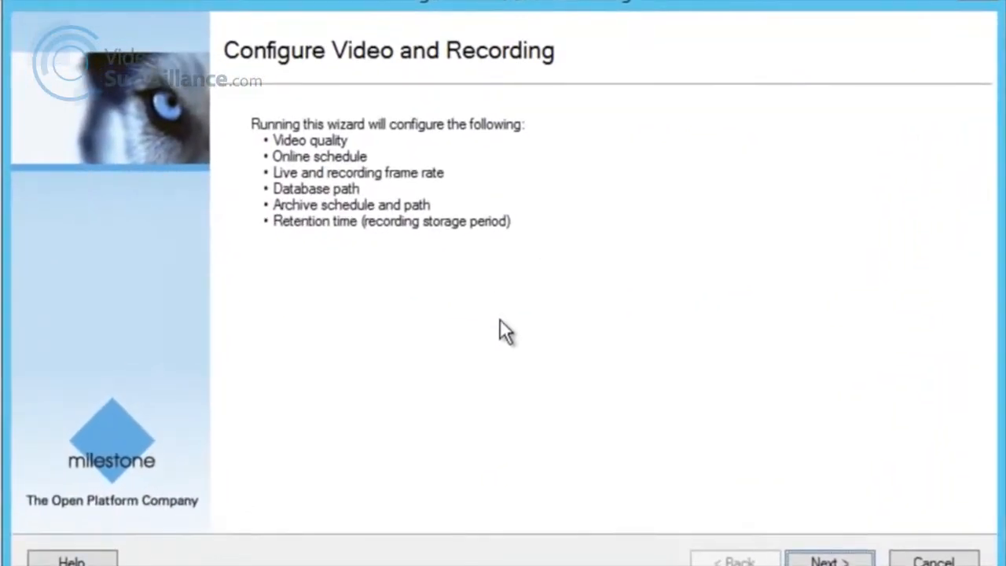
{"action": "left_click", "coordinate": [827, 561]}
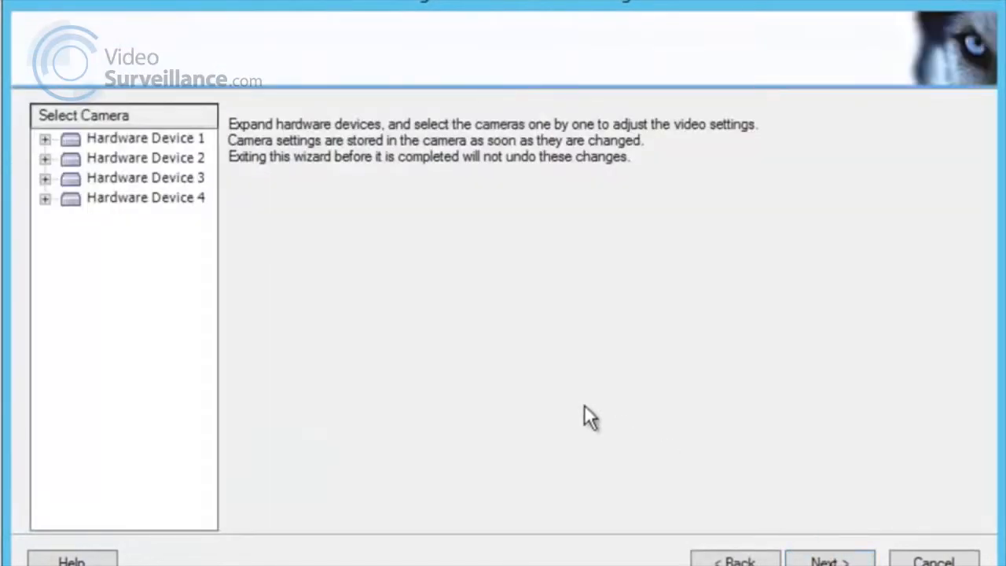
{"action": "left_click", "coordinate": [45, 198]}
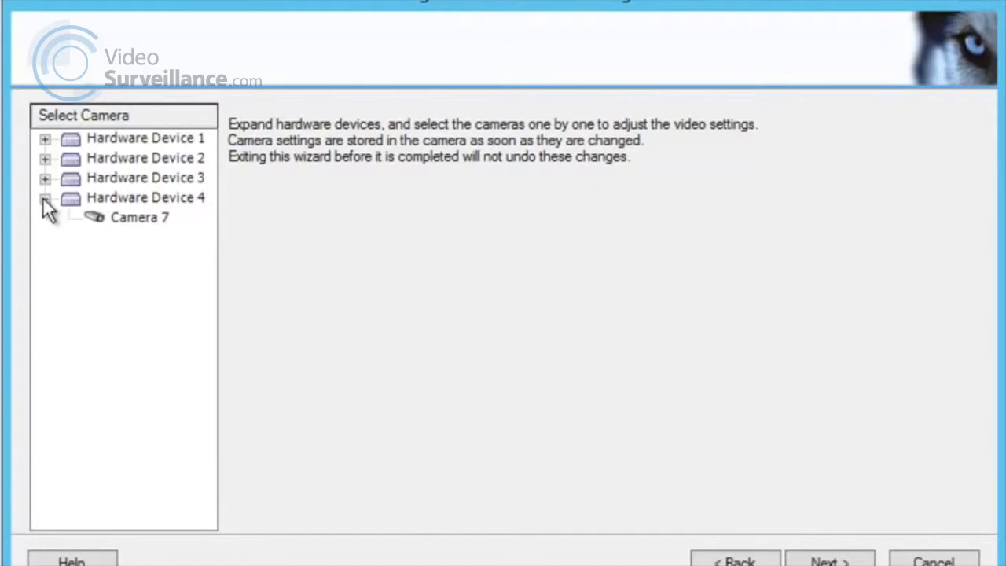
{"action": "left_click", "coordinate": [121, 217]}
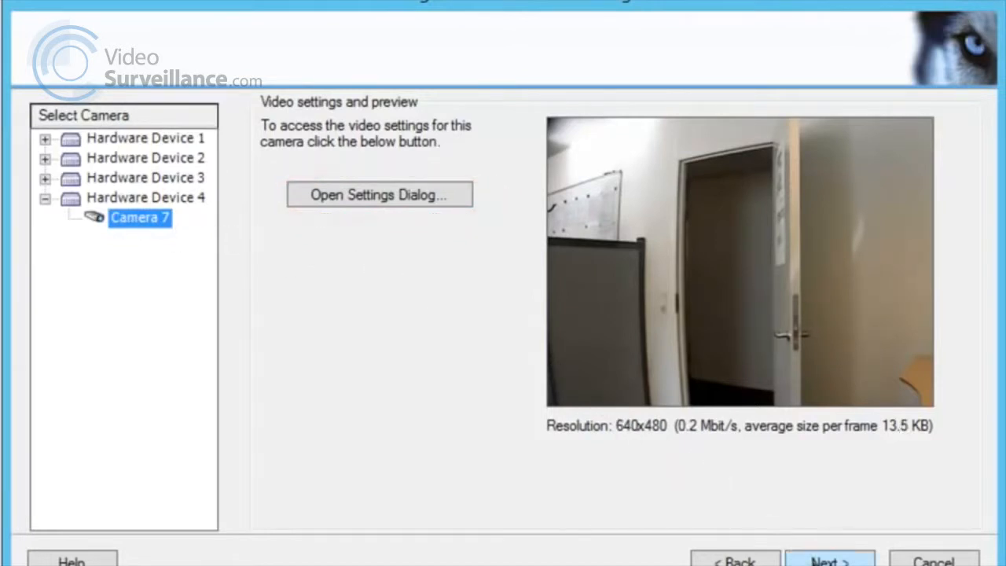
{"action": "left_click", "coordinate": [829, 561]}
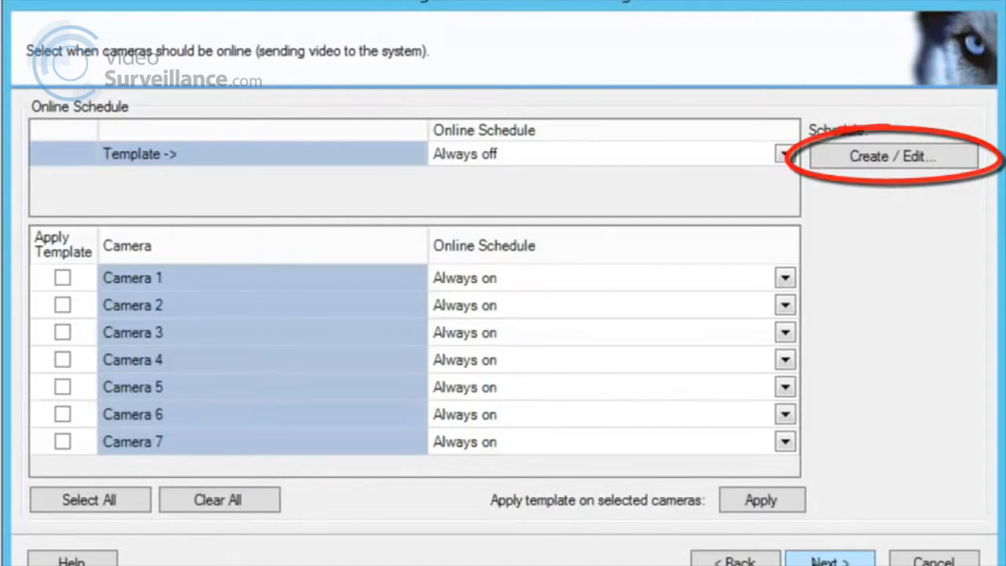
{"action": "left_click", "coordinate": [830, 561]}
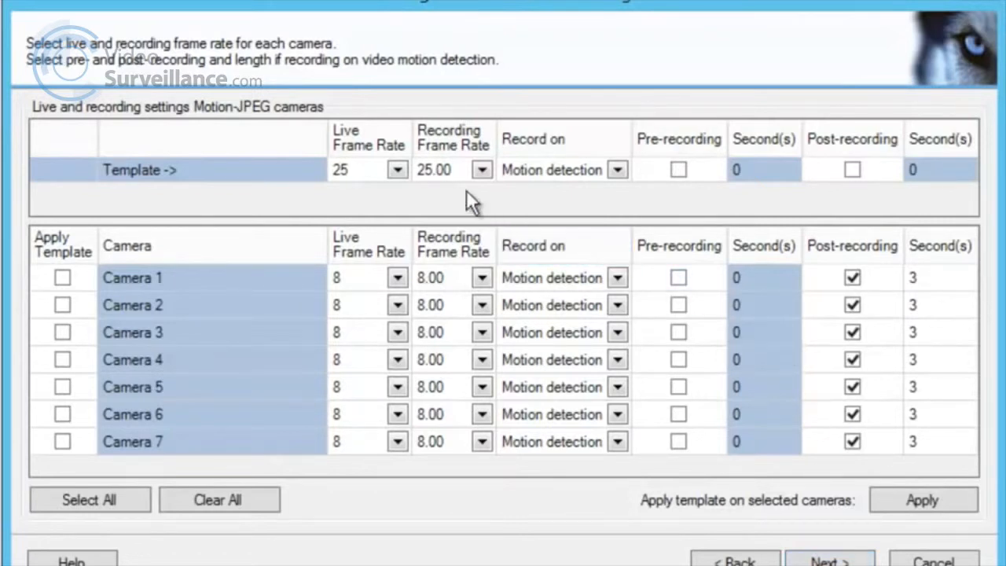
Set the template's recording frame rate to 15.00 and its live frame rate to 15.
{"action": "left_click", "coordinate": [479, 167]}
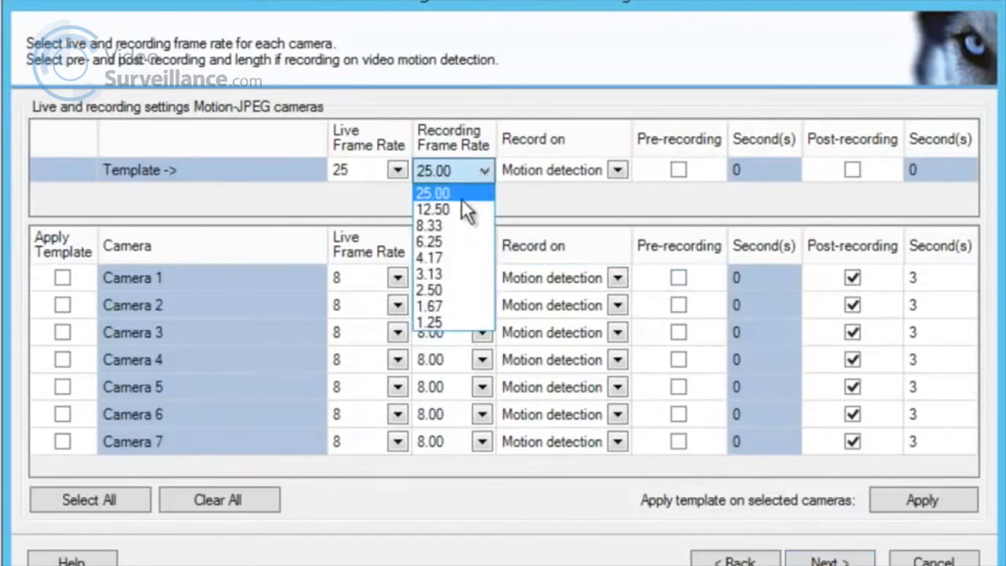
{"action": "left_click", "coordinate": [448, 205]}
{"action": "left_click", "coordinate": [400, 168]}
{"action": "left_click", "coordinate": [400, 169]}
{"action": "left_click", "coordinate": [375, 242]}
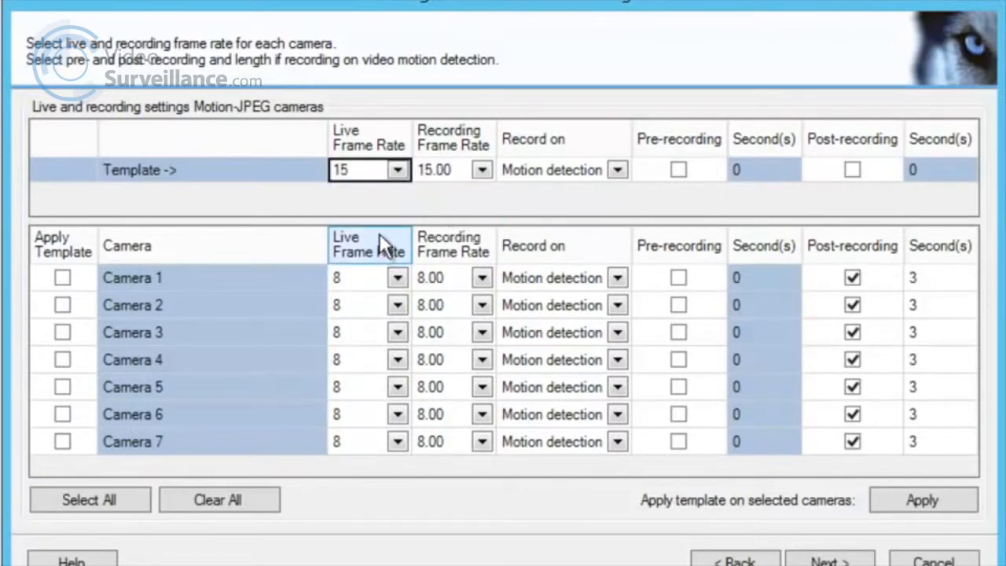
Enable pre-recording and post-recording in the template, with 3 seconds for each.
{"action": "left_click", "coordinate": [759, 168]}
{"action": "type", "text": "3"}
{"action": "left_click", "coordinate": [851, 168]}
{"action": "left_click", "coordinate": [926, 168]}
{"action": "type", "text": "3"}
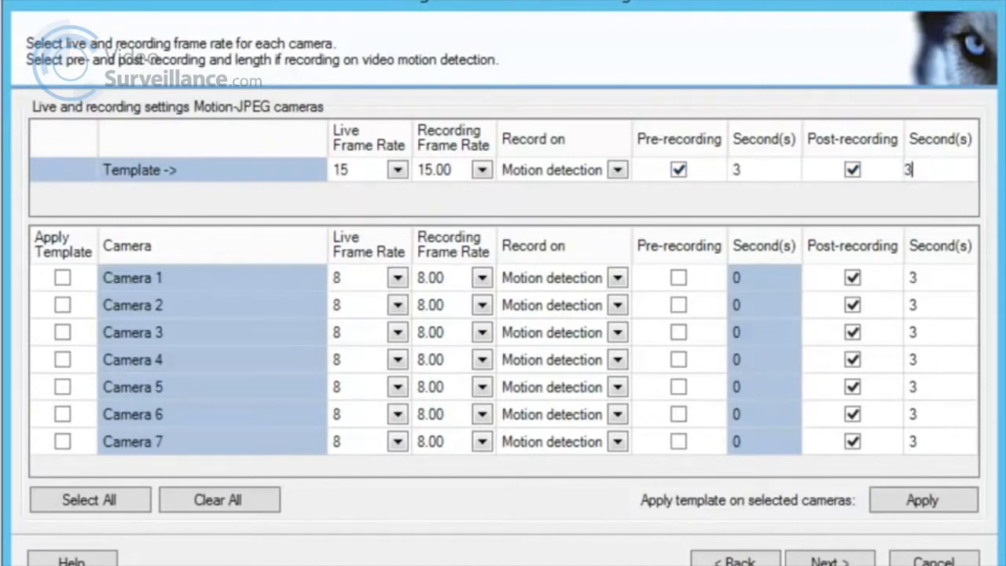
Apply the recording template to all cameras and accept the default drive selection and archiving schedule.
{"action": "left_click", "coordinate": [133, 497]}
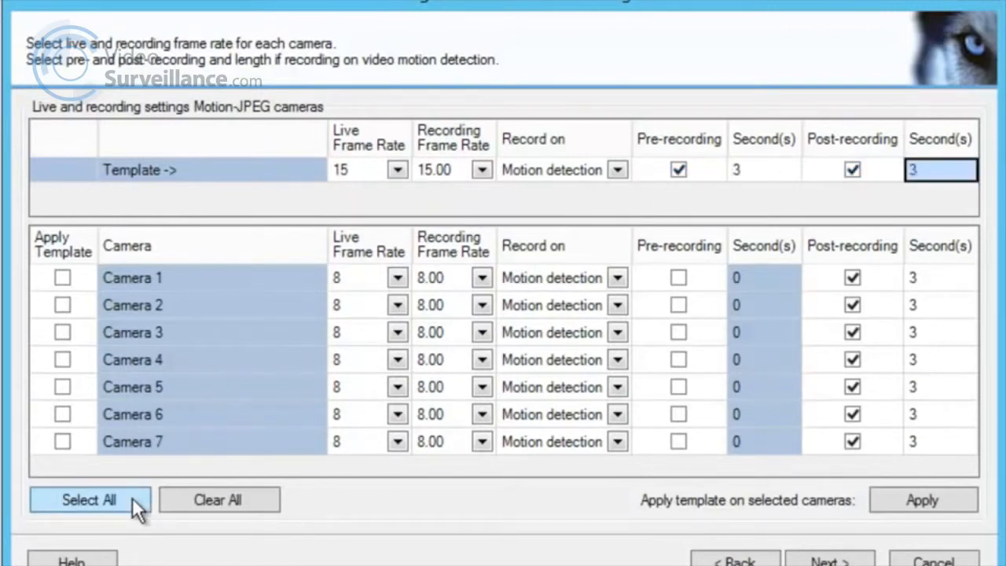
{"action": "left_click", "coordinate": [885, 501]}
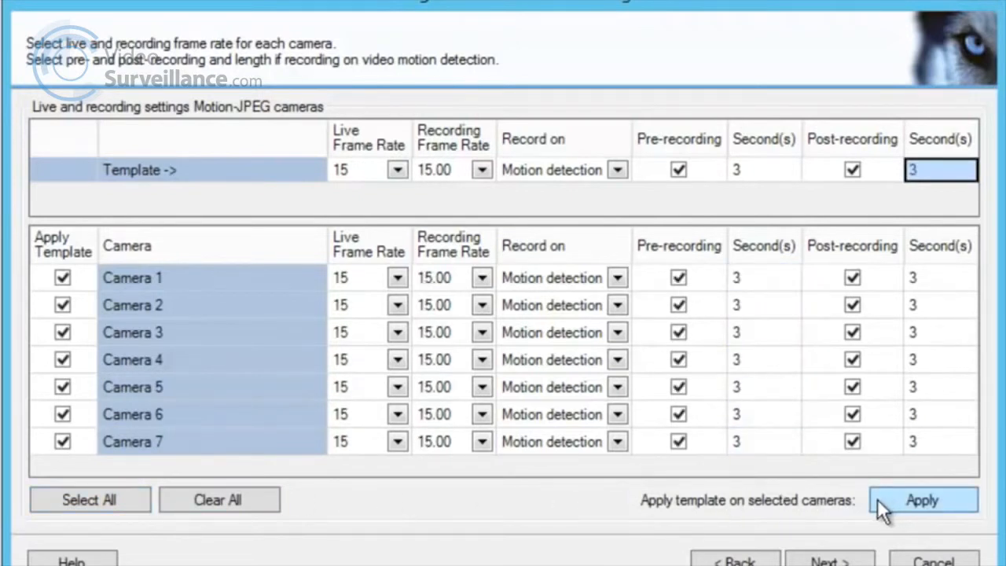
{"action": "left_click", "coordinate": [832, 560]}
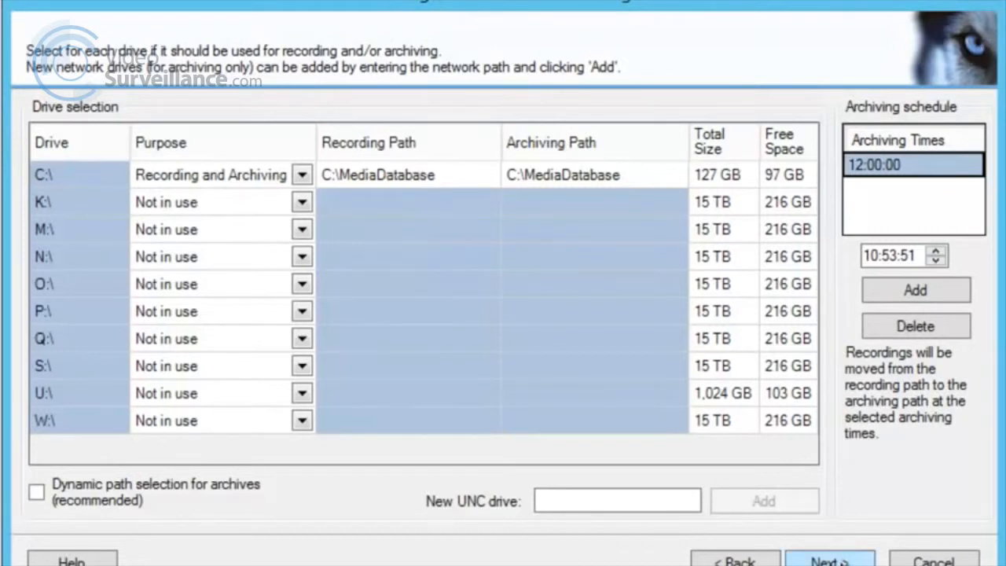
{"action": "left_click", "coordinate": [830, 559]}
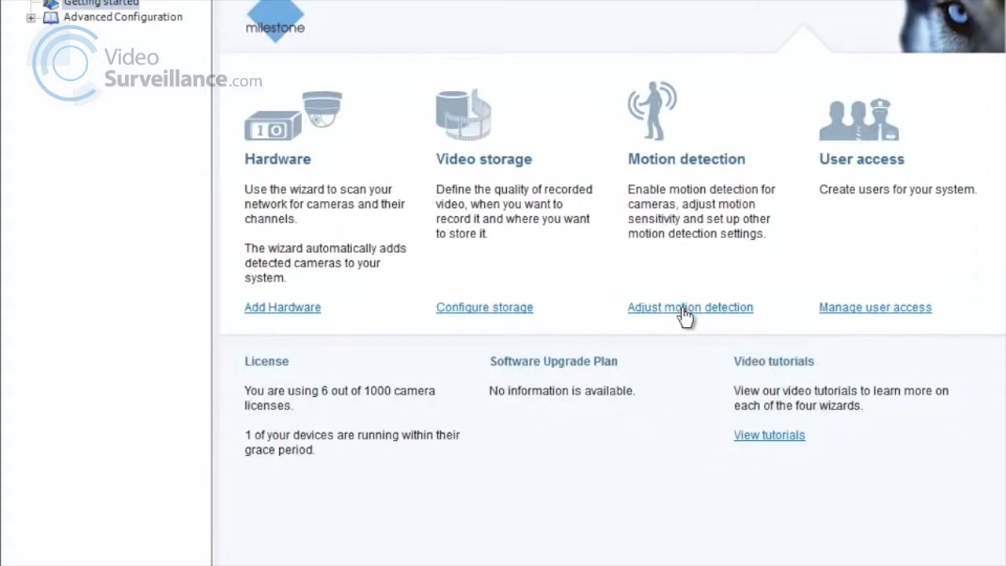
In the motion detection setup, exclude Camera 8's upper half and a strip along the bottom of its image from detection.
{"action": "left_click", "coordinate": [685, 314]}
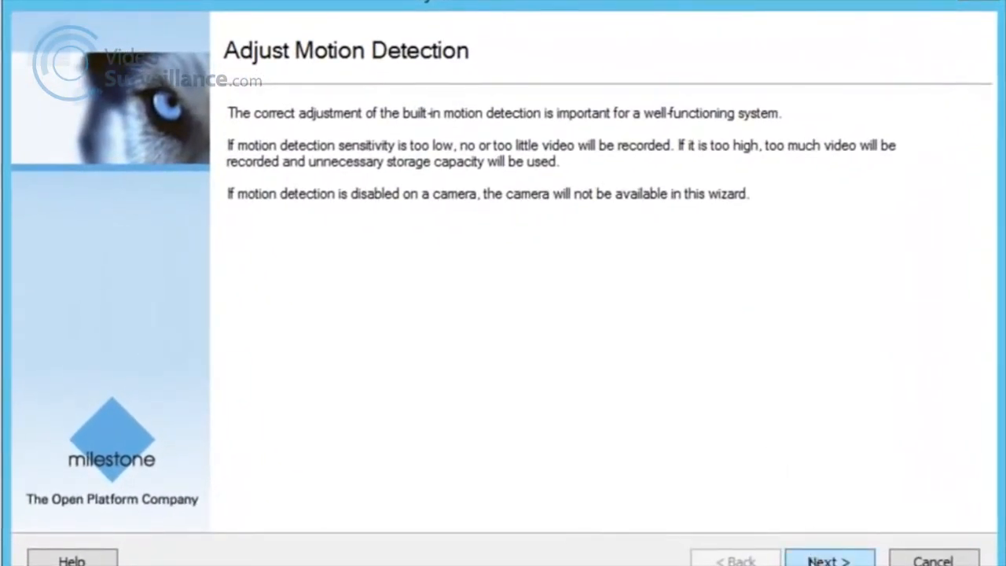
{"action": "left_click", "coordinate": [829, 560]}
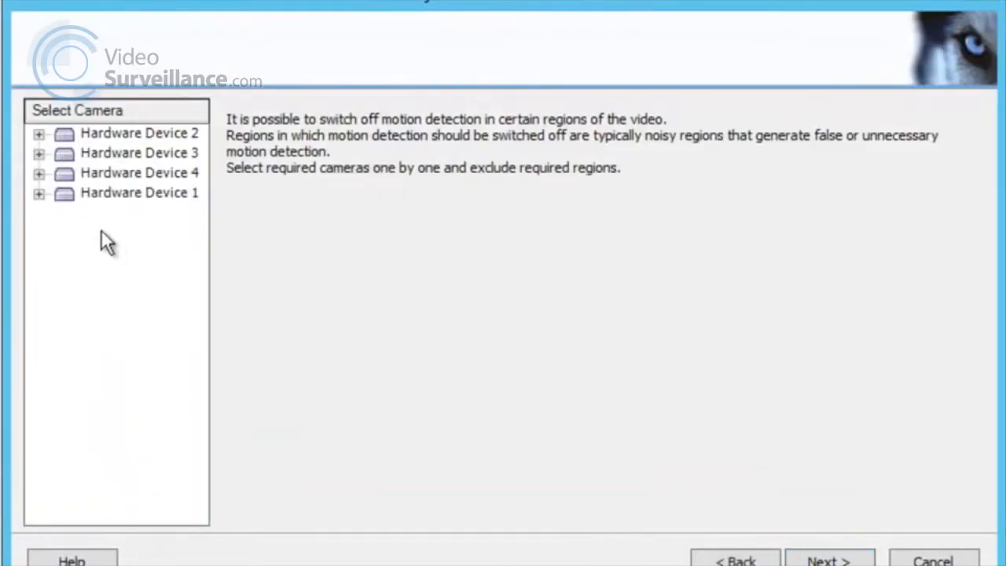
{"action": "left_click", "coordinate": [39, 194]}
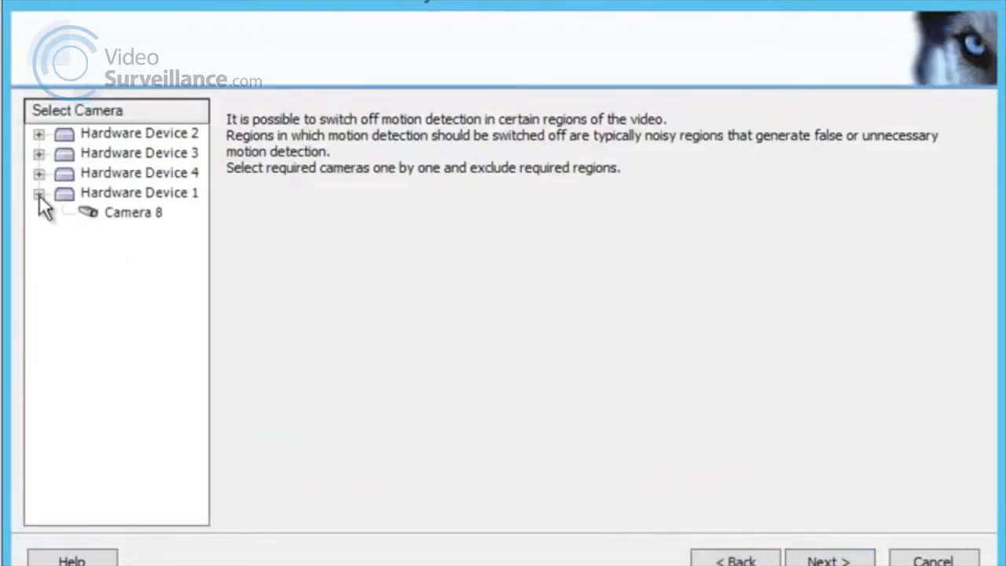
{"action": "left_click", "coordinate": [118, 213]}
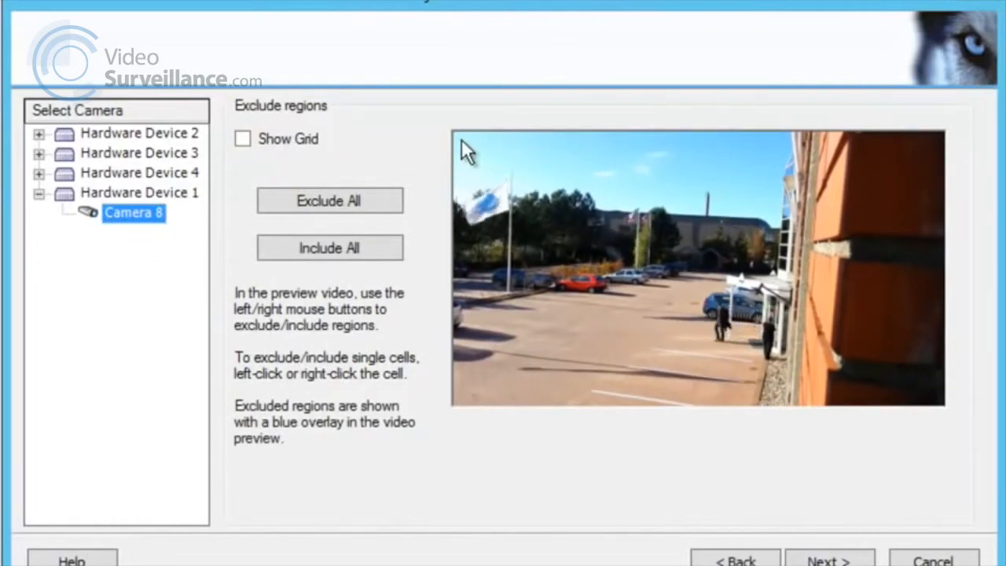
{"action": "left_click_drag", "start_coordinate": [455, 135], "coordinate": [947, 269]}
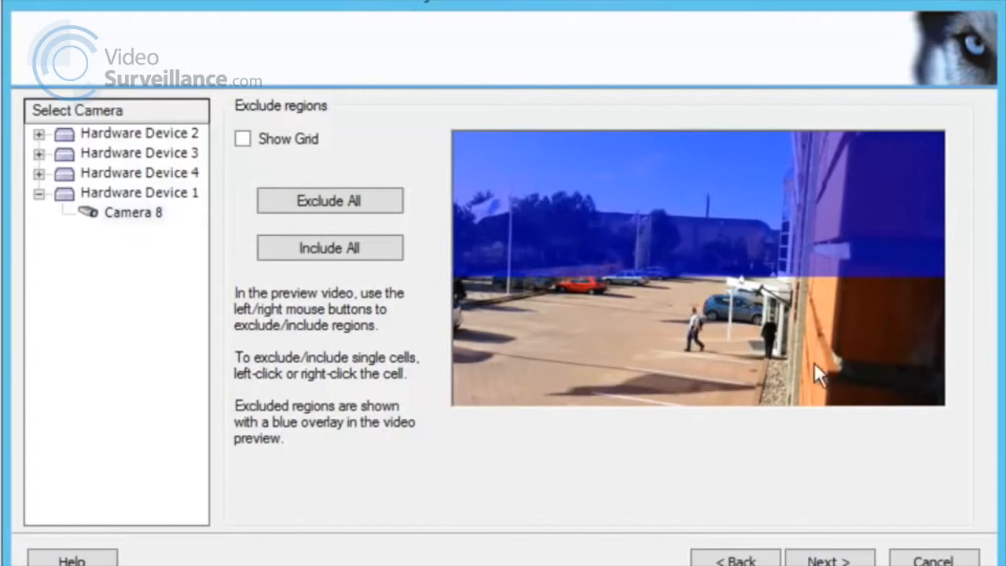
{"action": "left_click_drag", "start_coordinate": [941, 362], "coordinate": [439, 413]}
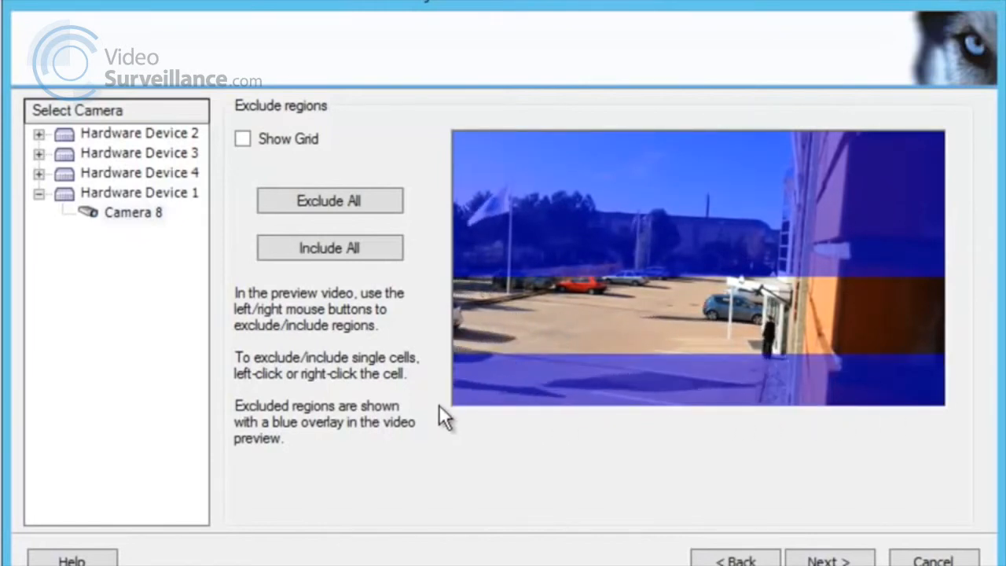
{"action": "left_click", "coordinate": [823, 559]}
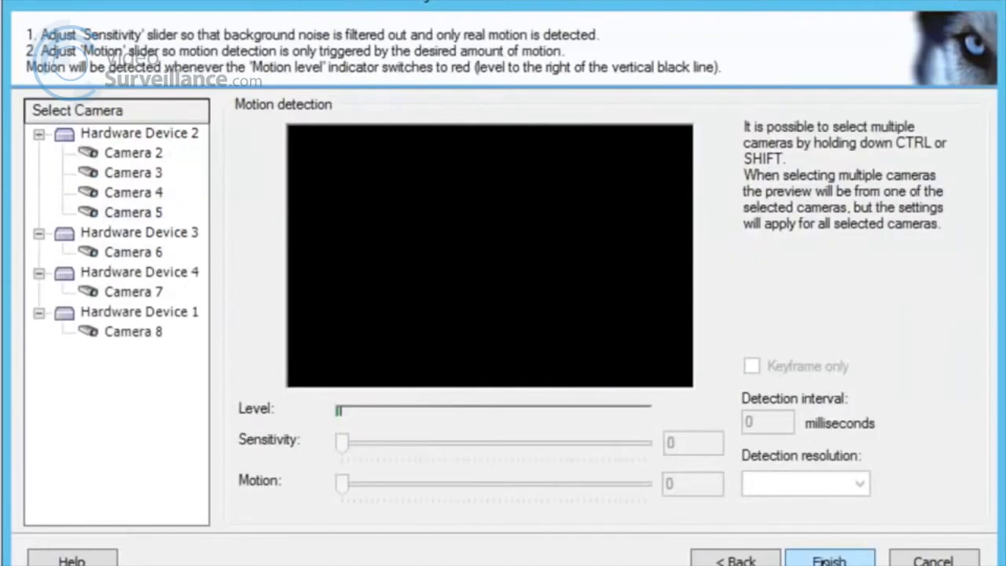
Set Camera 8's motion detection sensitivity to 11 and raise its motion threshold slightly above 640.
{"action": "left_click", "coordinate": [128, 331]}
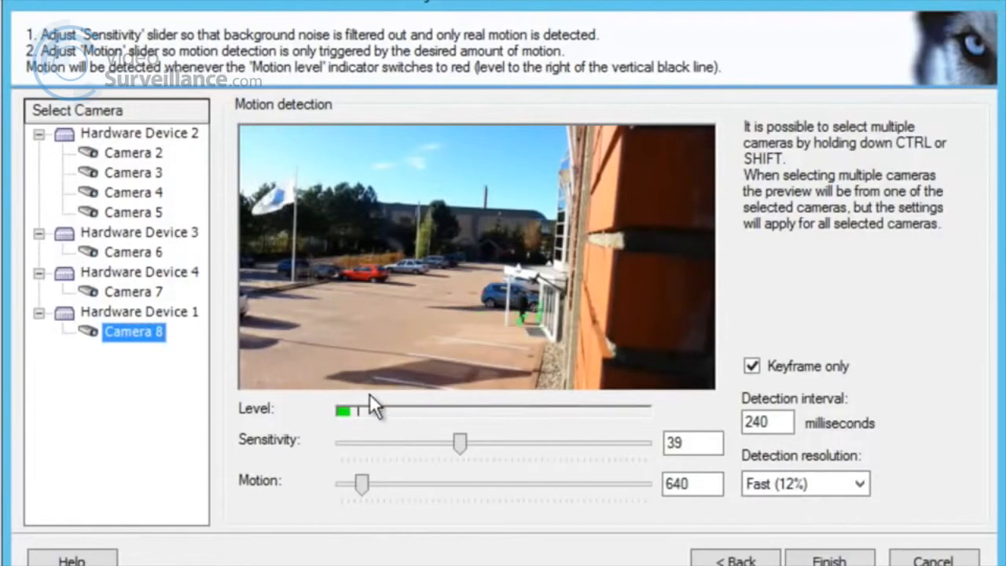
{"action": "left_click_drag", "start_coordinate": [462, 441], "coordinate": [377, 447]}
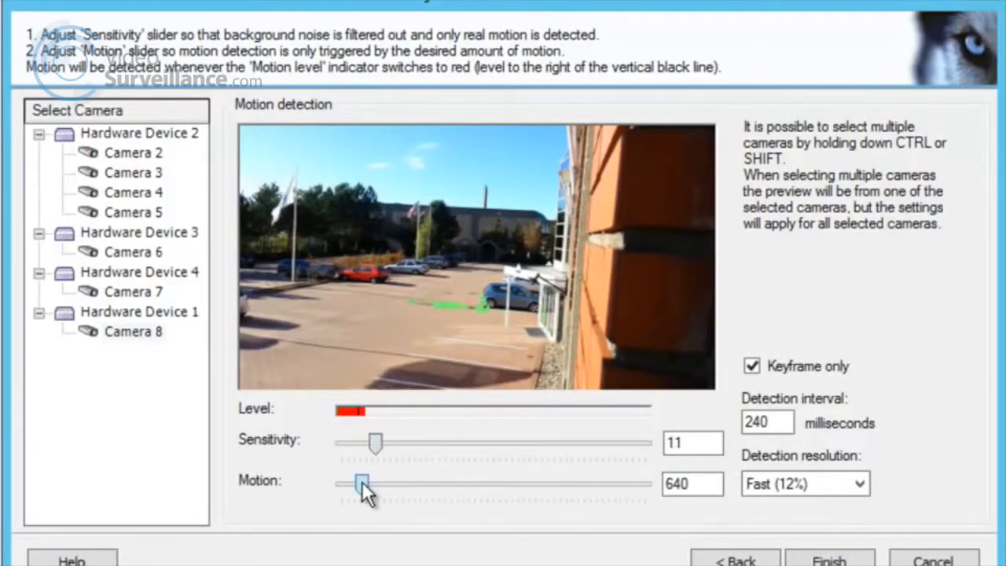
{"action": "left_click_drag", "start_coordinate": [362, 483], "coordinate": [385, 483]}
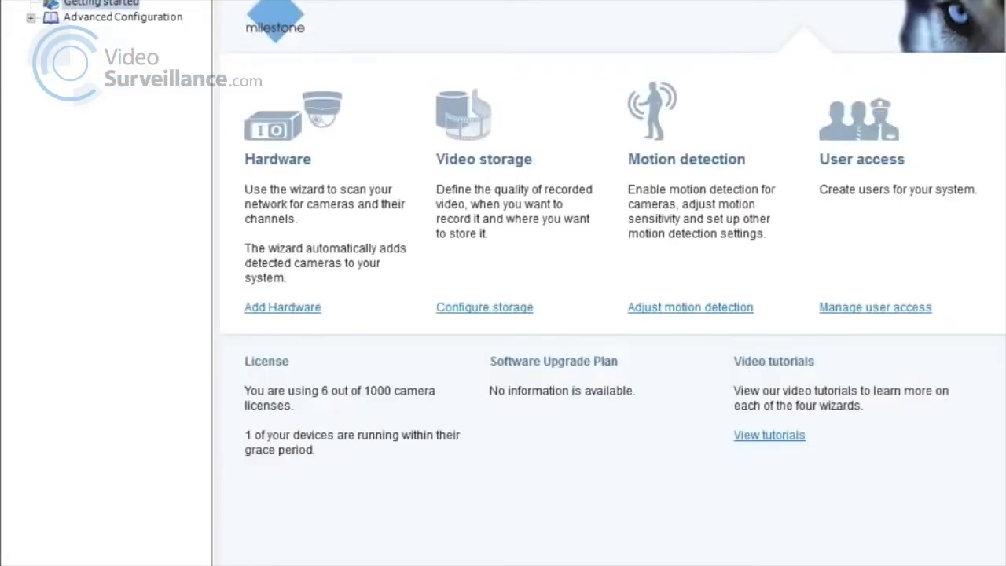
Start managing user access and add a basic user named Guard, entering and repeating the account password.
{"action": "left_click", "coordinate": [875, 313]}
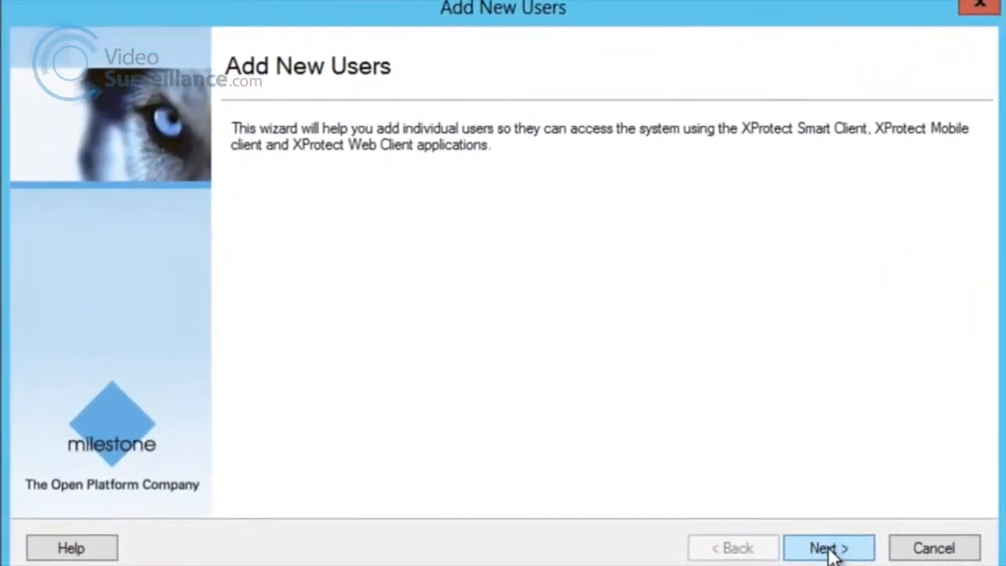
{"action": "left_click", "coordinate": [829, 549]}
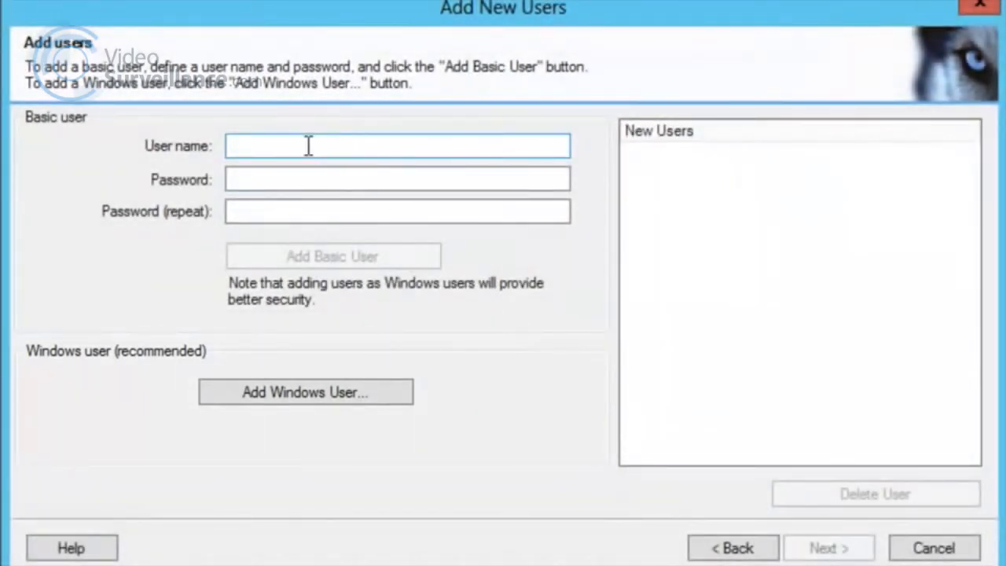
{"action": "left_click", "coordinate": [308, 146]}
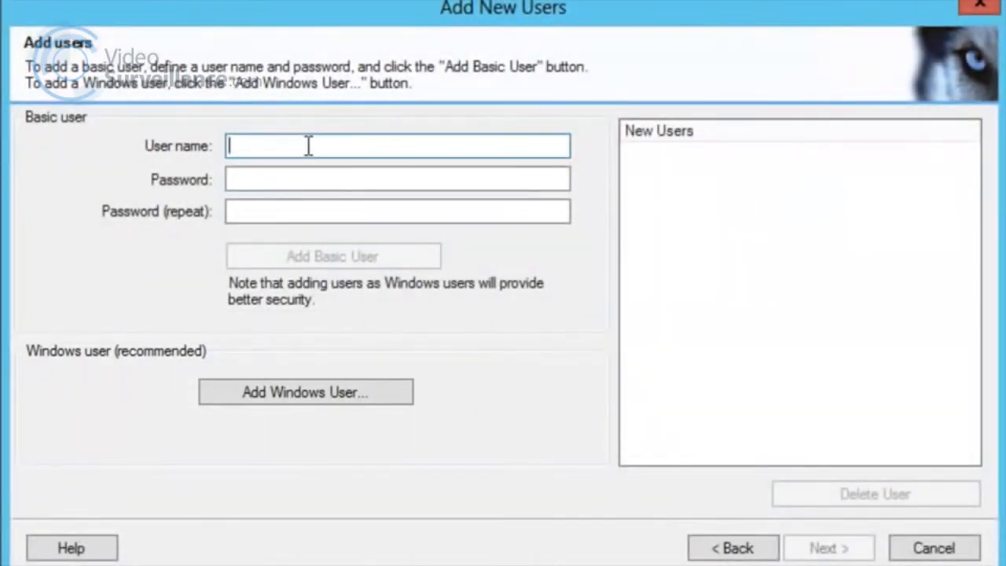
{"action": "type", "text": "Guard"}
{"action": "left_click", "coordinate": [256, 178]}
{"action": "type", "text": "****"}
{"action": "left_click", "coordinate": [241, 210]}
{"action": "type", "text": "****"}
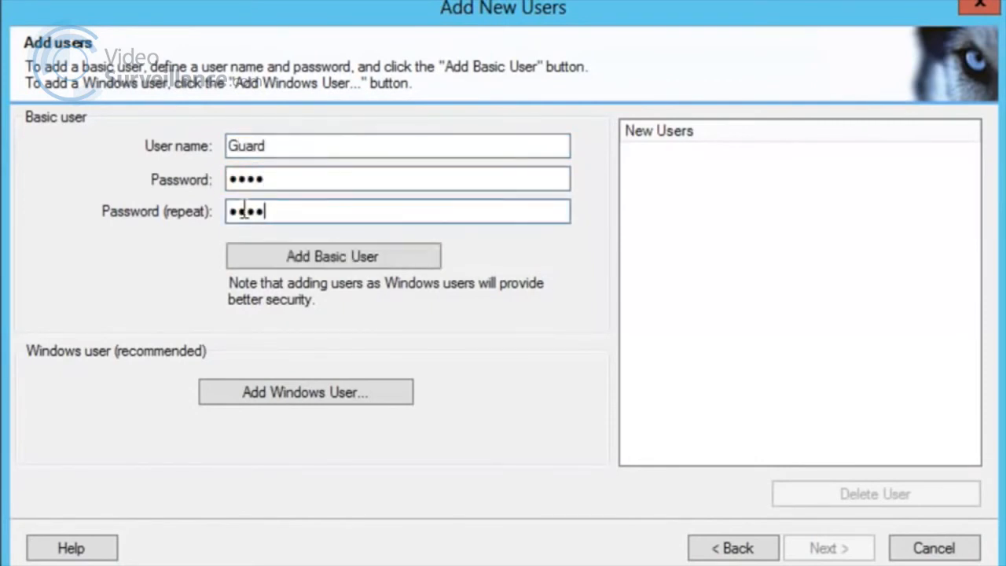
{"action": "left_click", "coordinate": [310, 253]}
Add a basic user named Operator, entering and repeating the account password, and complete the user setup with access to all cameras.
{"action": "type", "text": "Ope"}
{"action": "left_click", "coordinate": [280, 180]}
{"action": "type", "text": "***"}
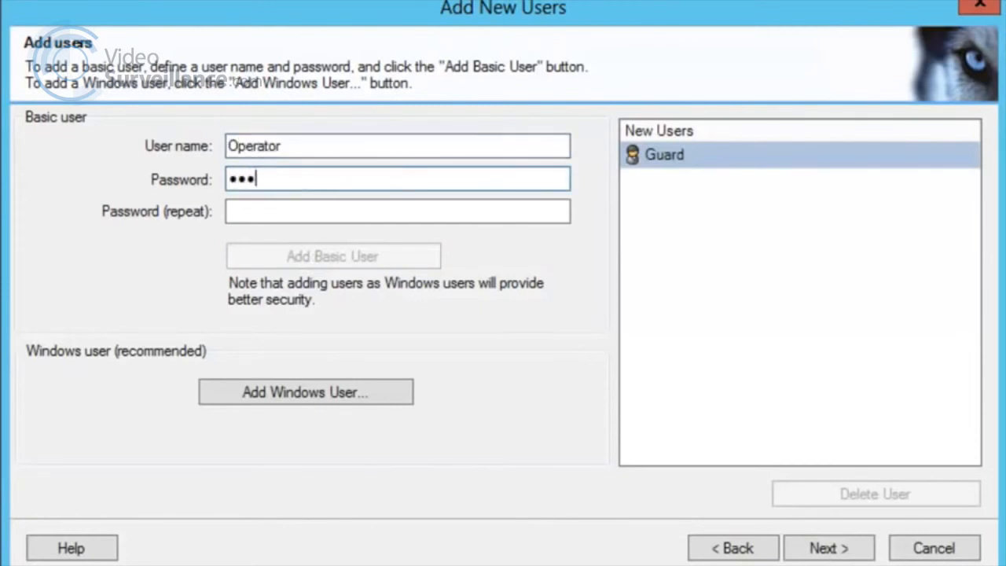
{"action": "type", "text": "*"}
{"action": "left_click", "coordinate": [282, 209]}
{"action": "type", "text": "****"}
{"action": "left_click", "coordinate": [413, 257]}
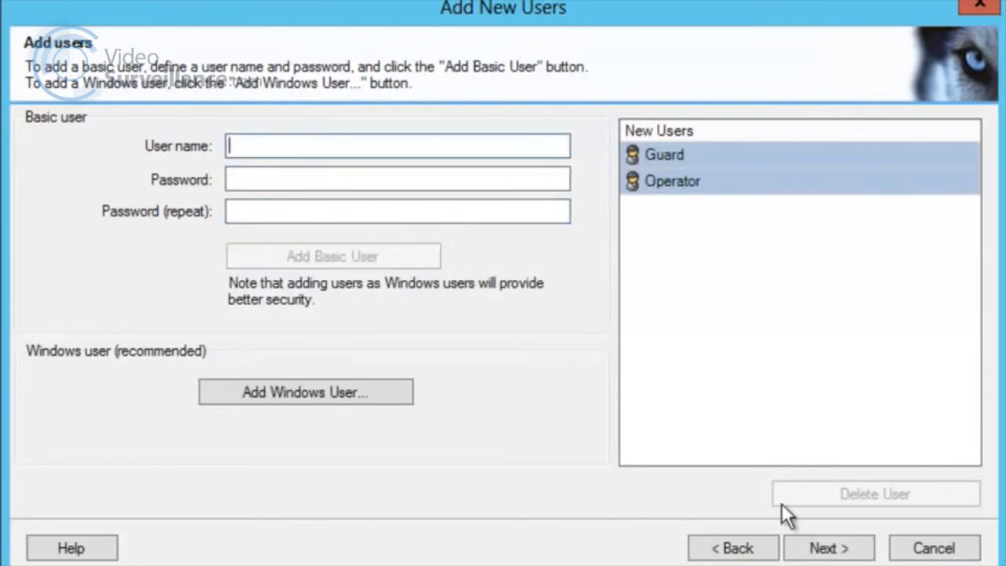
{"action": "left_click", "coordinate": [815, 548]}
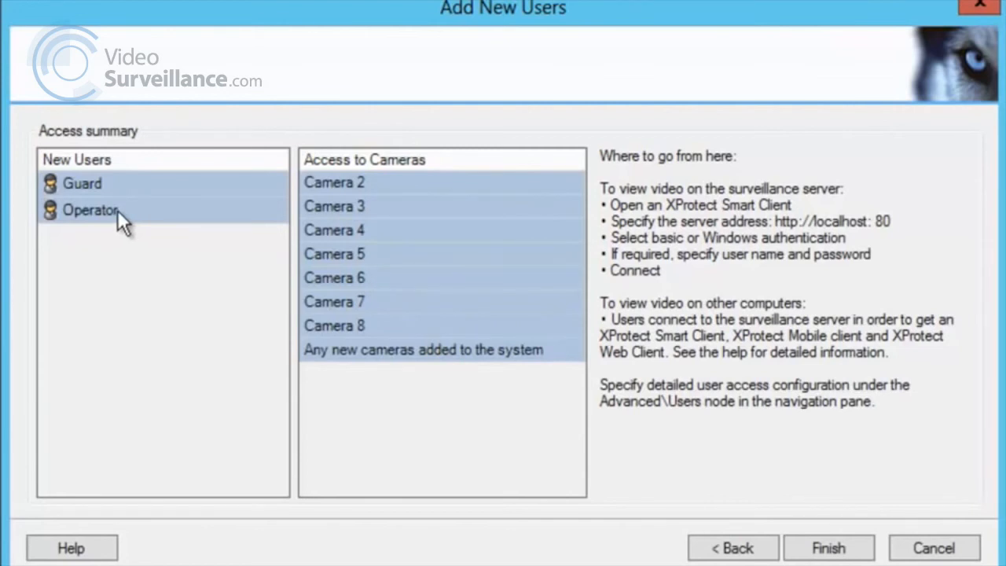
{"action": "left_click", "coordinate": [817, 546]}
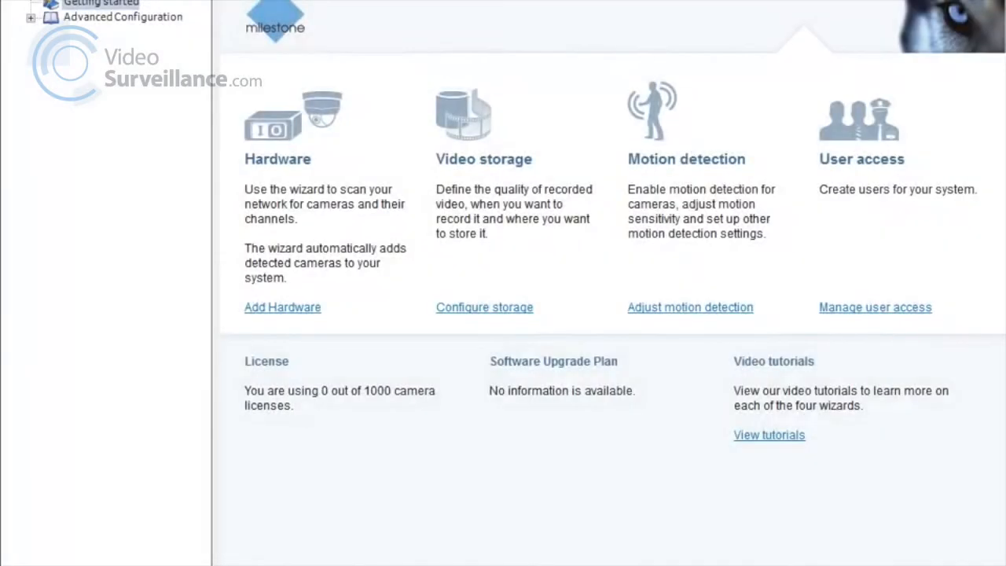